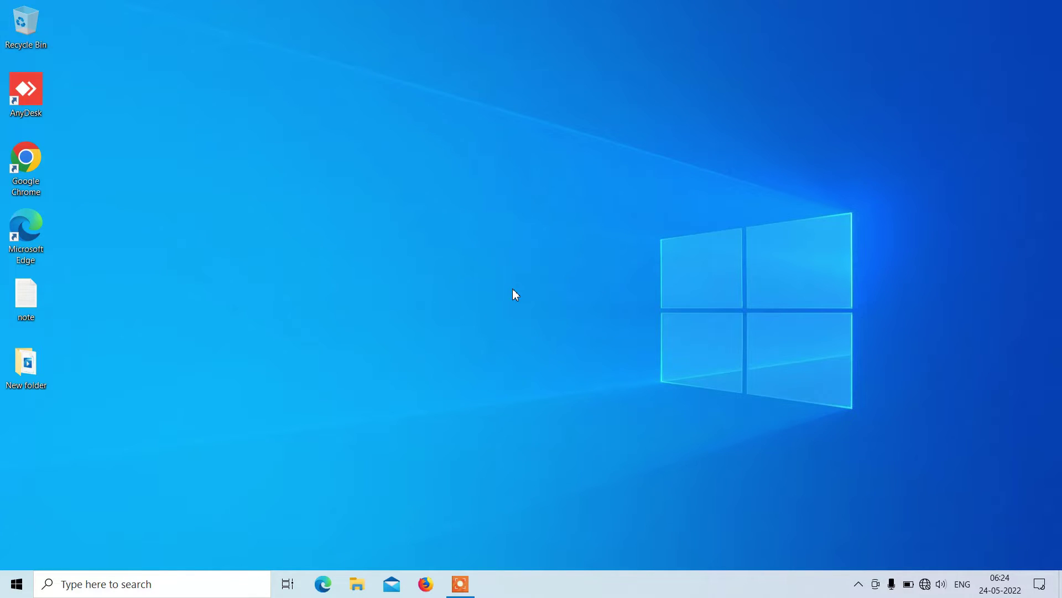
Open the taskbar's shortcut menu from an empty spot on the taskbar
right_click(561, 584)
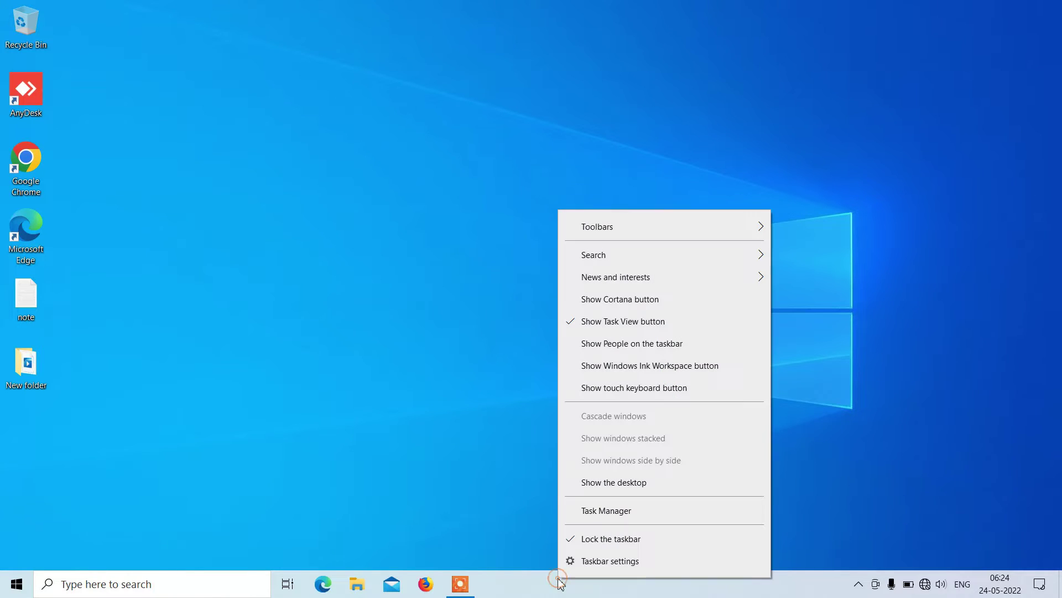
Restart the Windows Explorer process from Task Manager, then close Task Manager
click(606, 514)
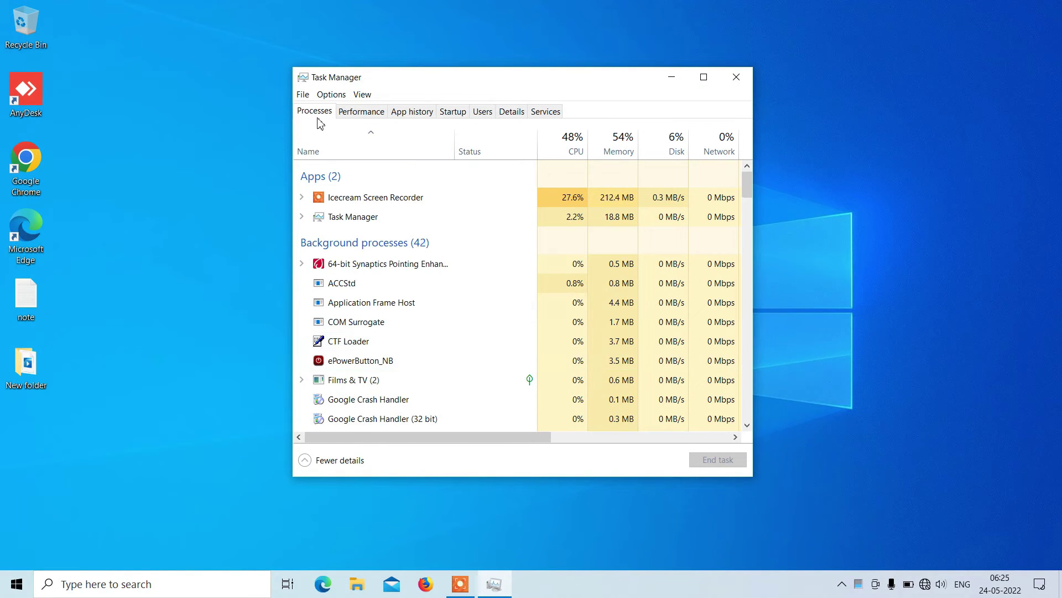
scroll(396, 227, down, 2)
scroll(397, 227, down, 20)
scroll(396, 227, down, 10)
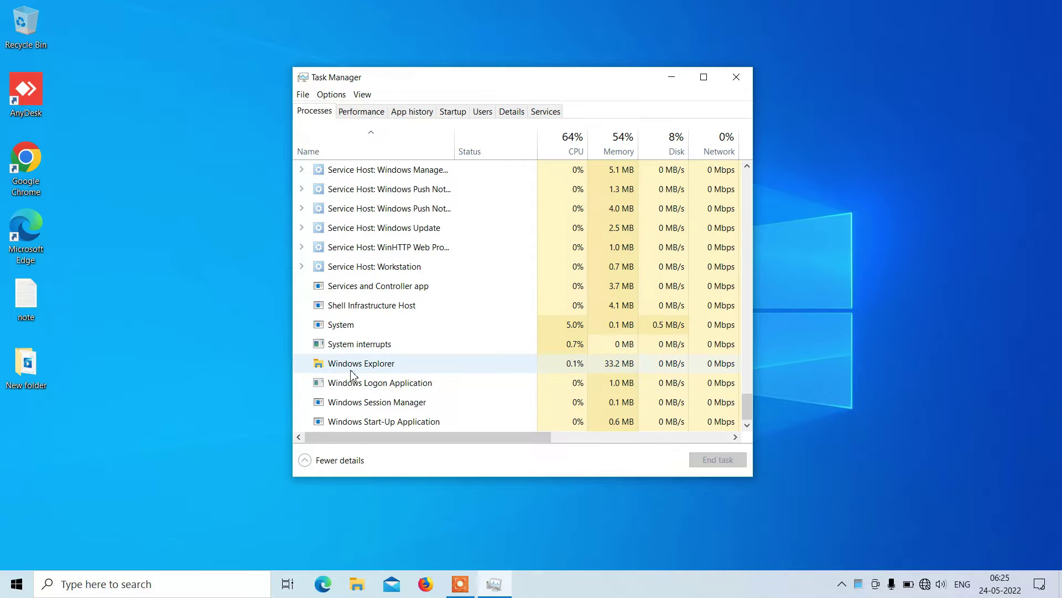
click(364, 371)
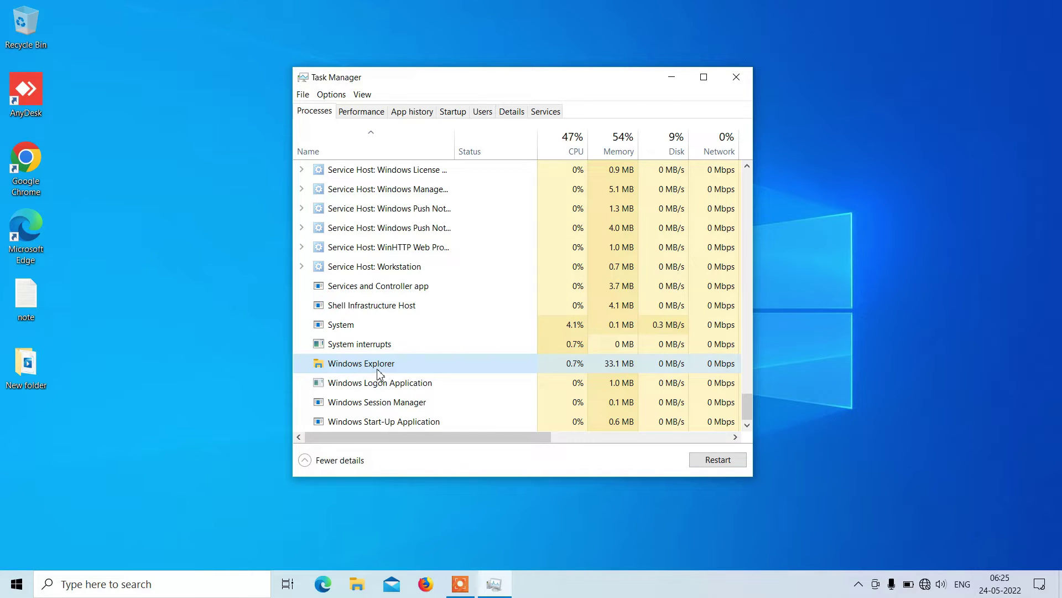
right_click(378, 370)
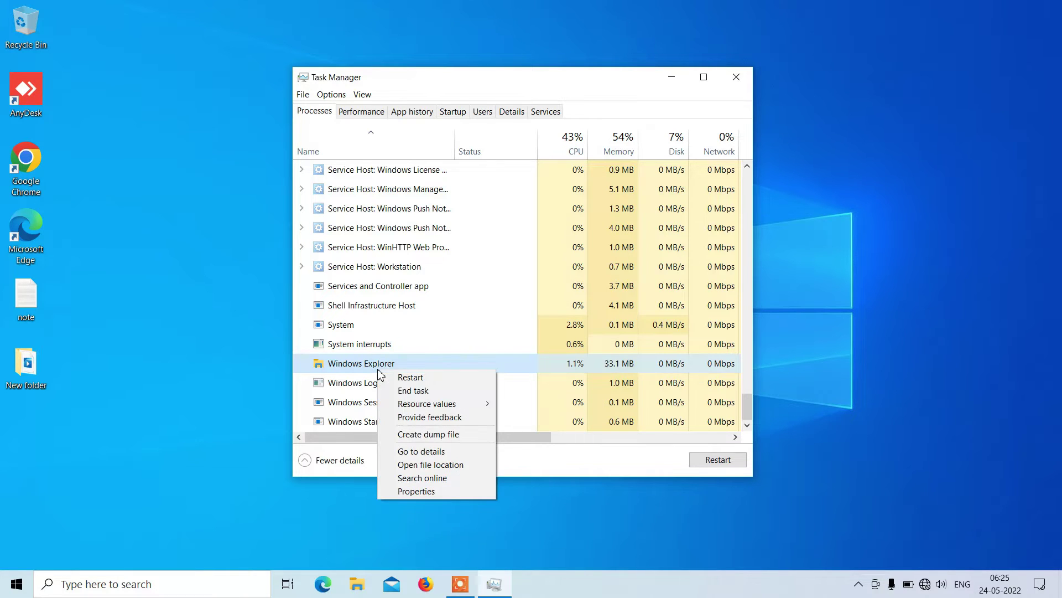
click(432, 382)
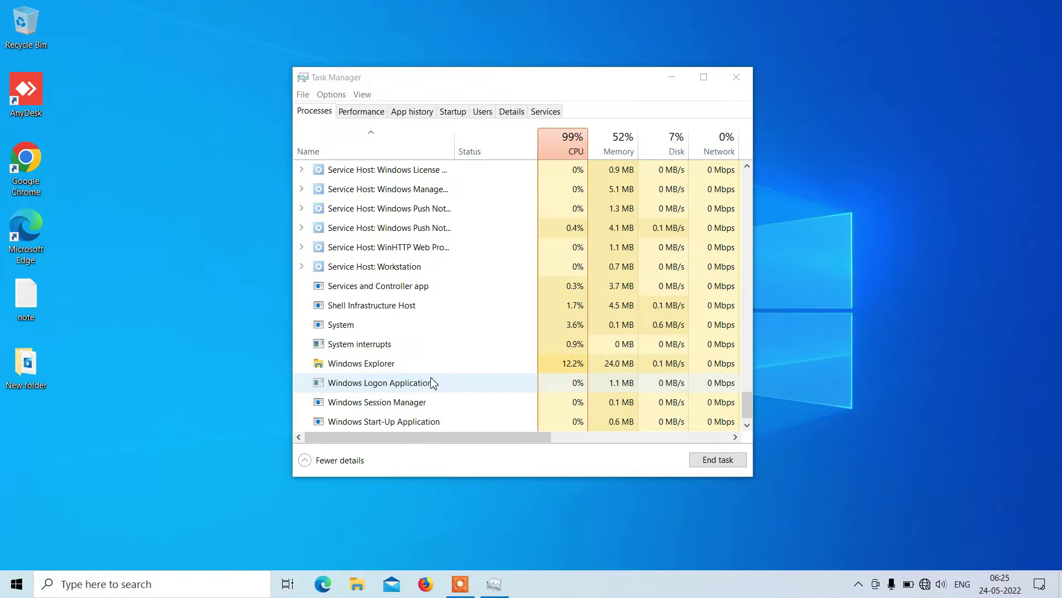
click(737, 77)
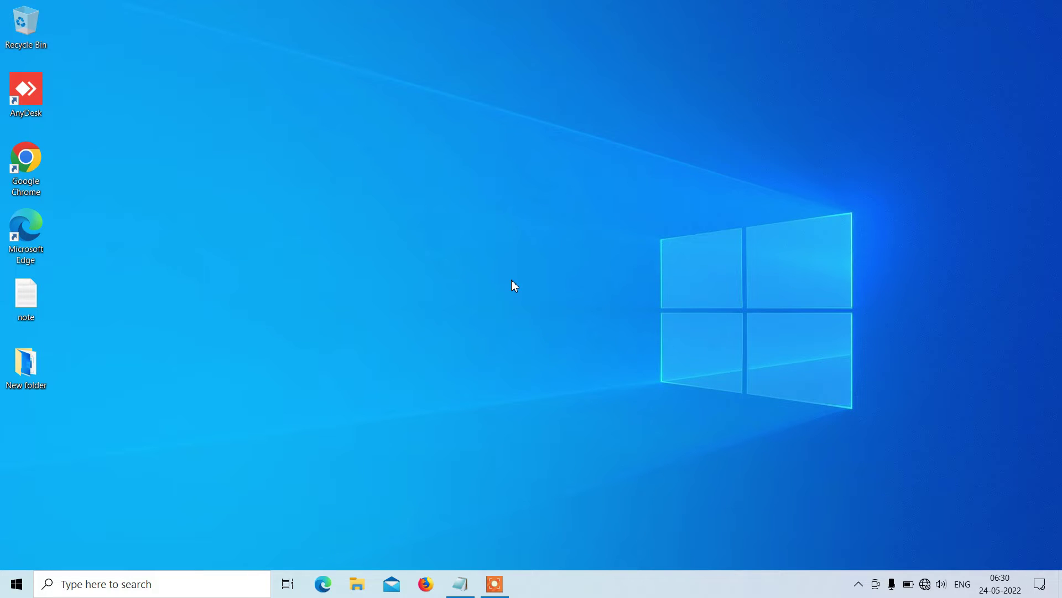
Search Windows for 'services' and launch the Services app
click(143, 591)
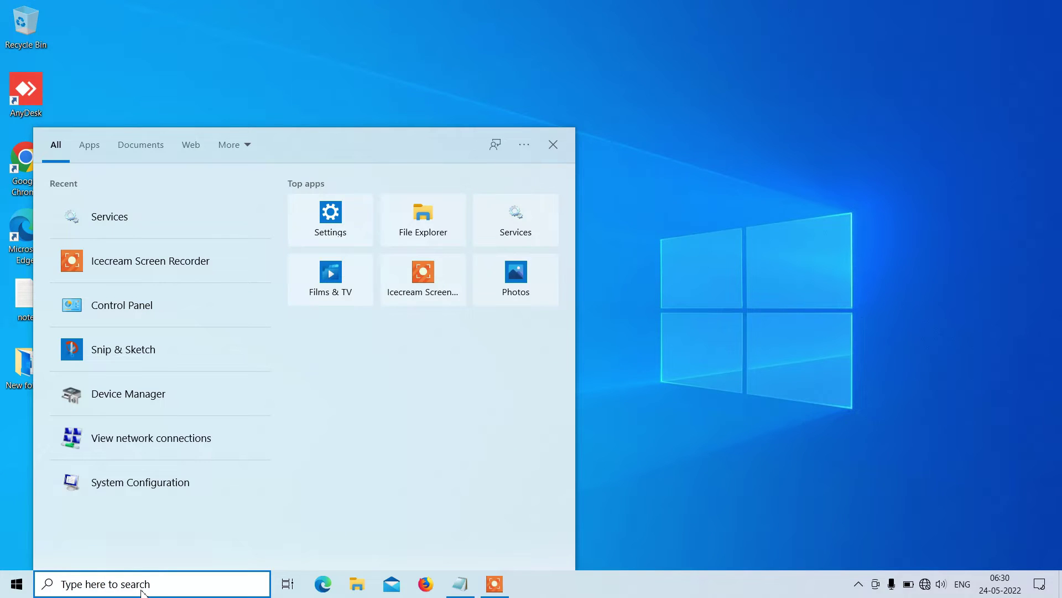
text(ser)
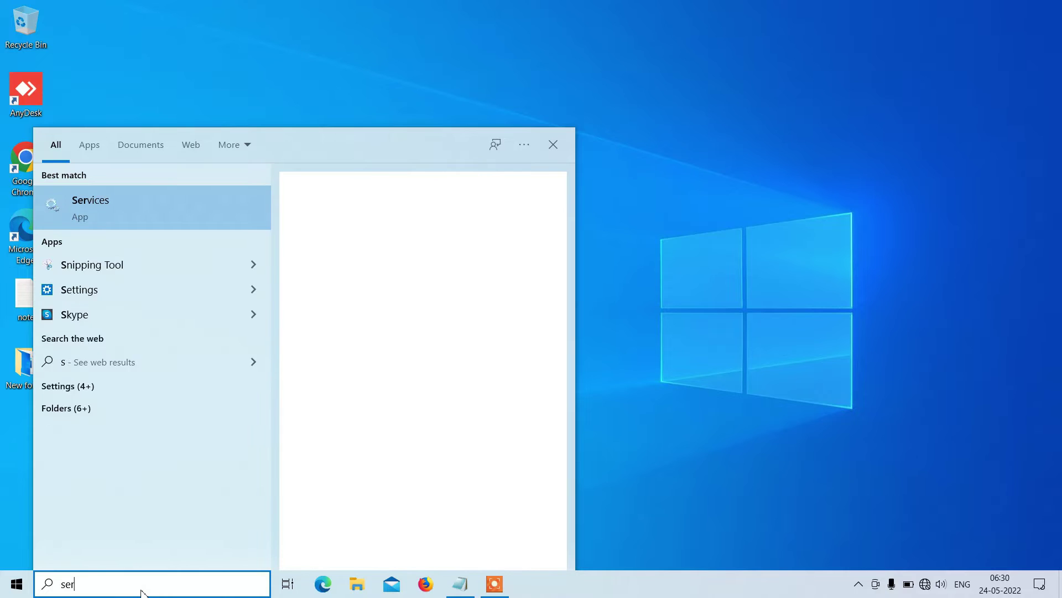
text(vices)
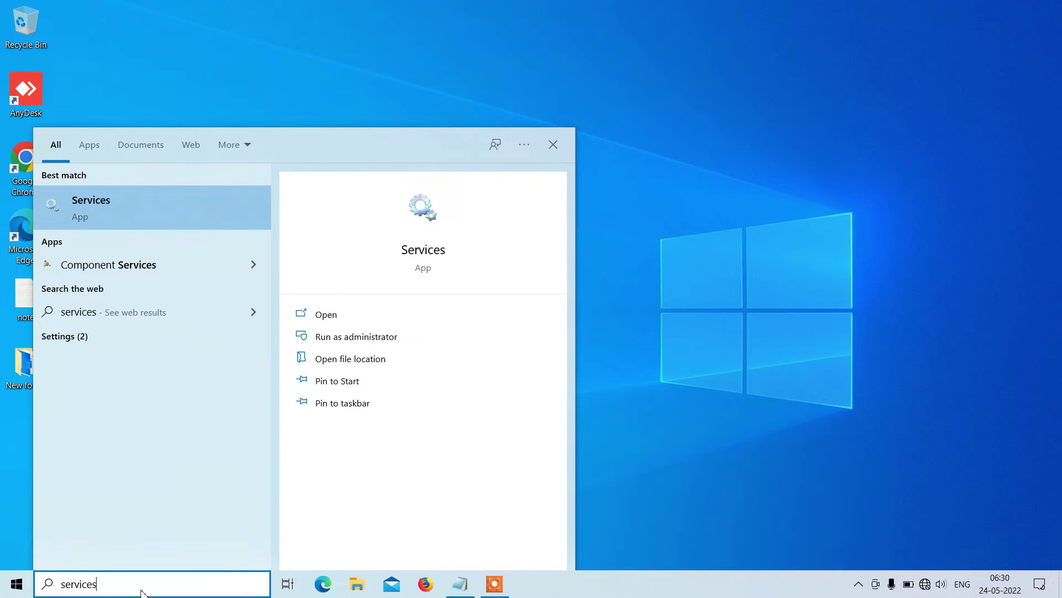
click(137, 215)
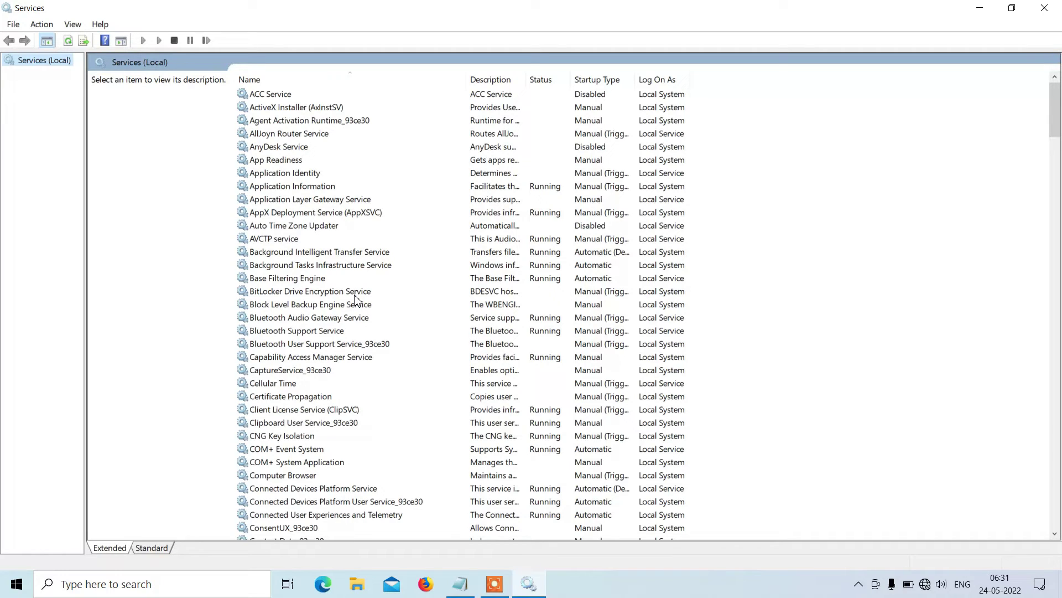
Set WLAN AutoConfig's startup type to Automatic, apply it, and start the service
click(313, 278)
key(w)
key(l)
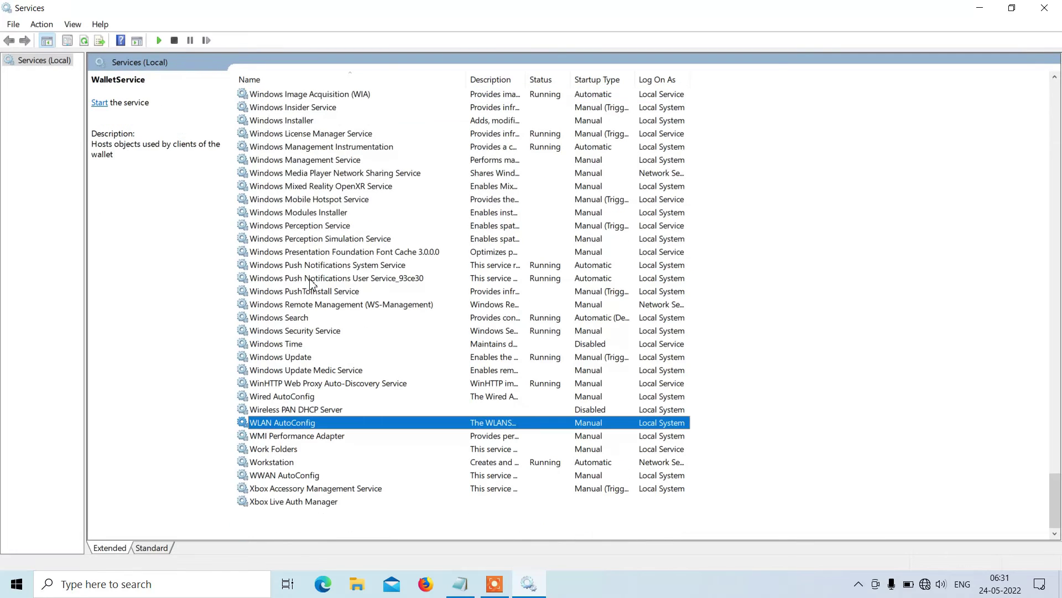
right_click(297, 423)
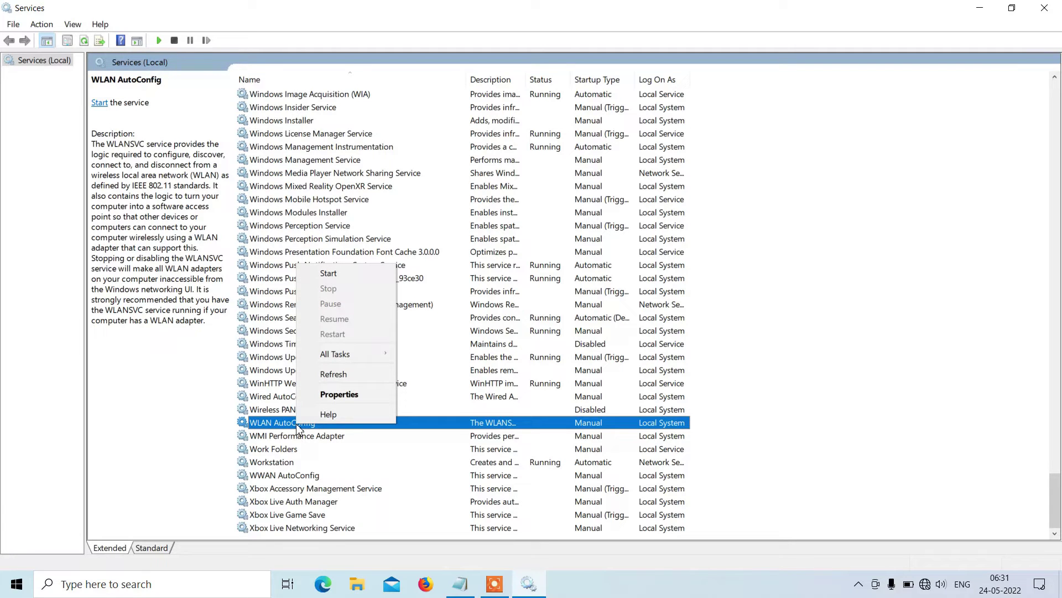
click(326, 398)
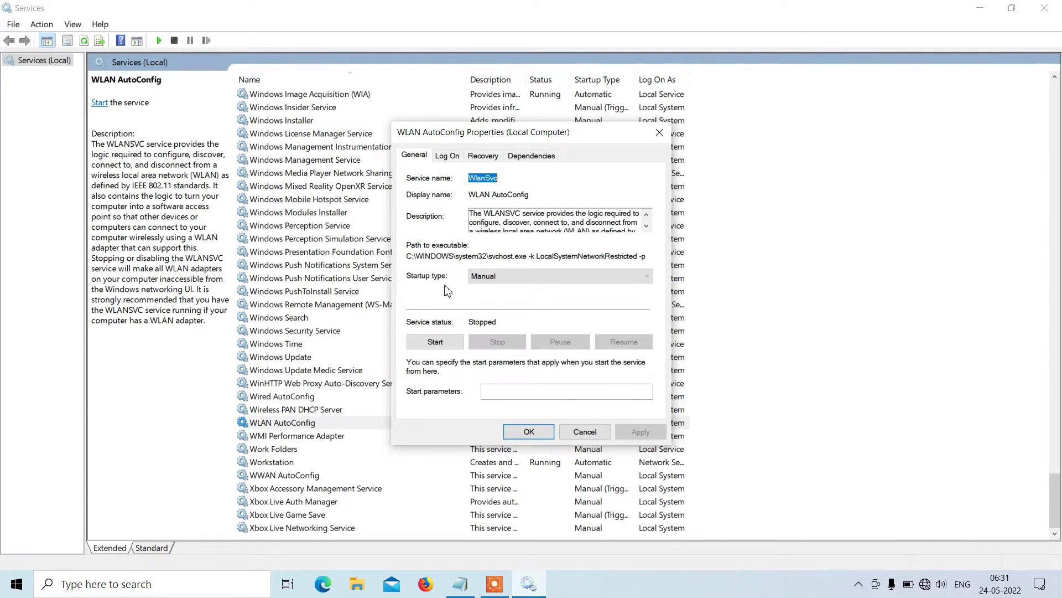
click(486, 277)
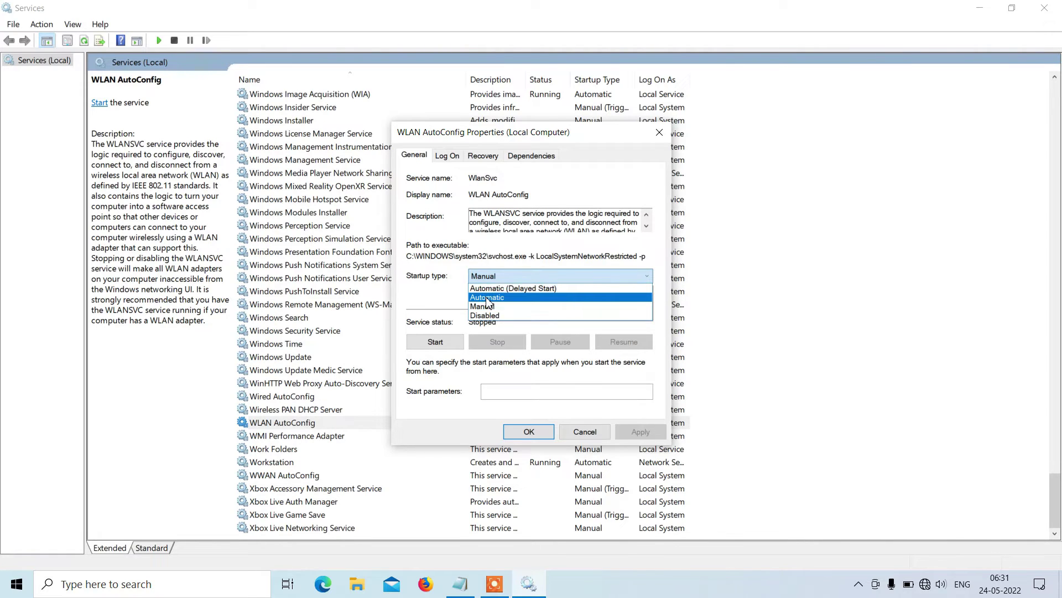
click(487, 299)
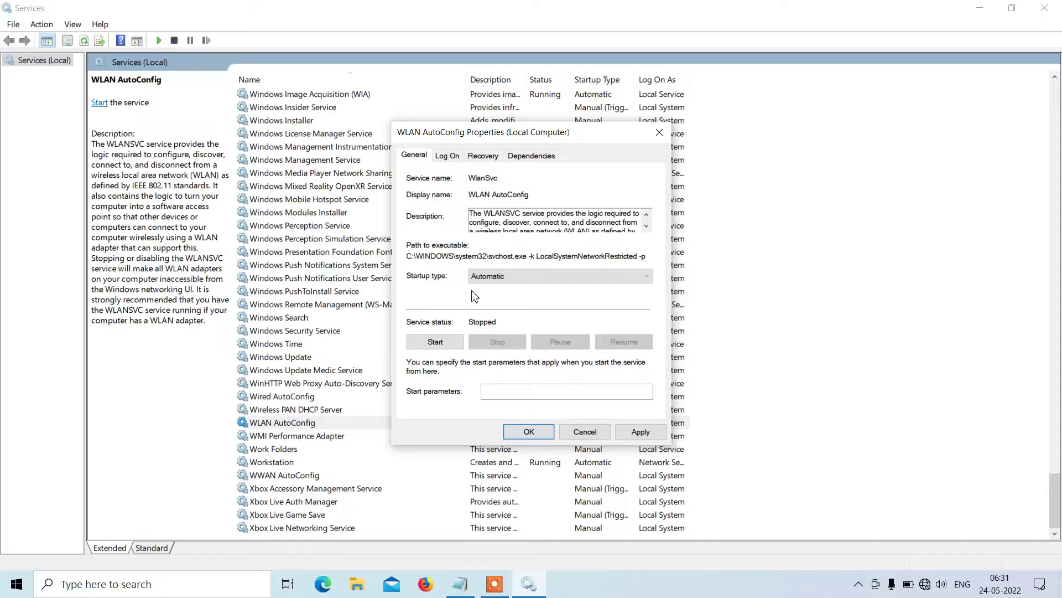
click(634, 431)
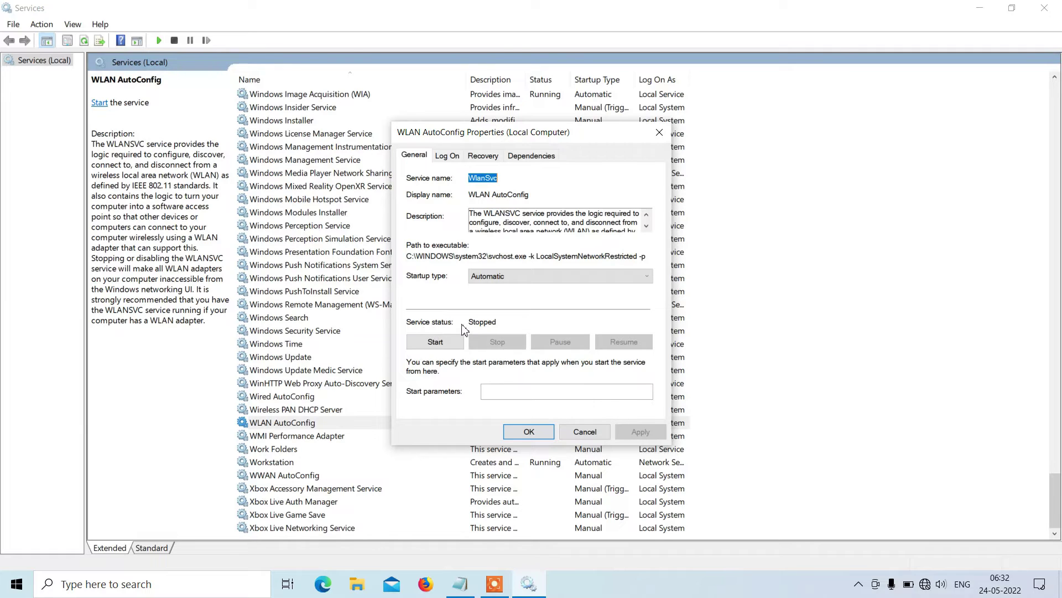
click(427, 344)
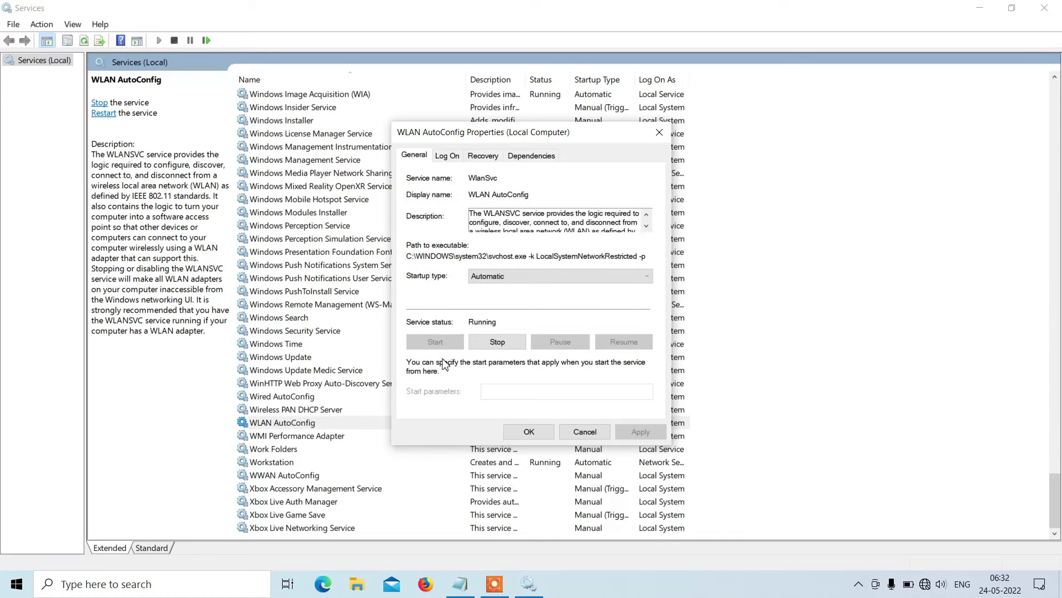
click(517, 433)
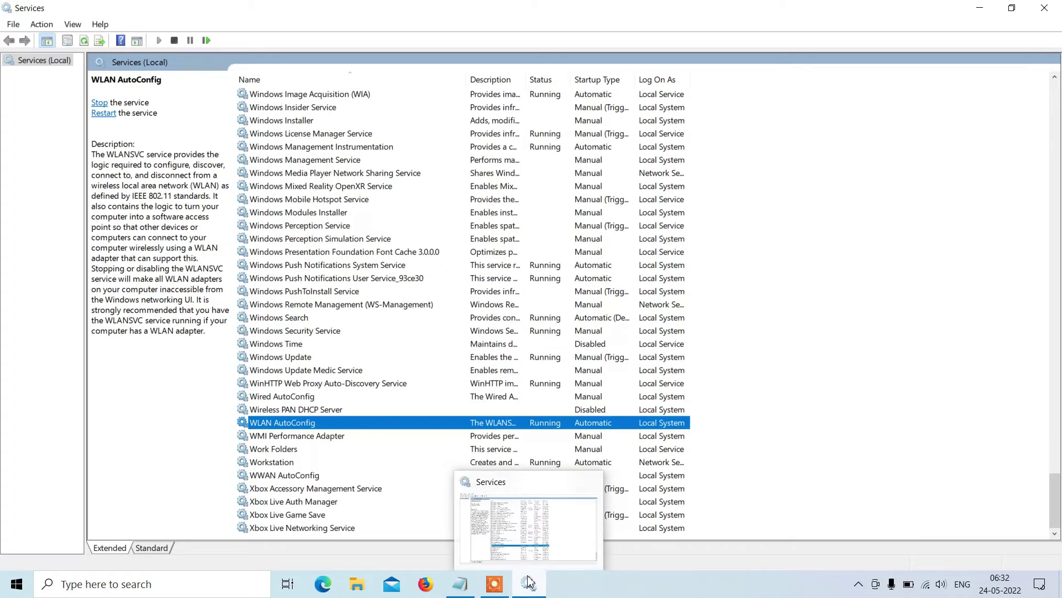
Highlight the Windows Update, Network List Service and Windows Connection Manager lines, then close Notepad and Services
click(462, 584)
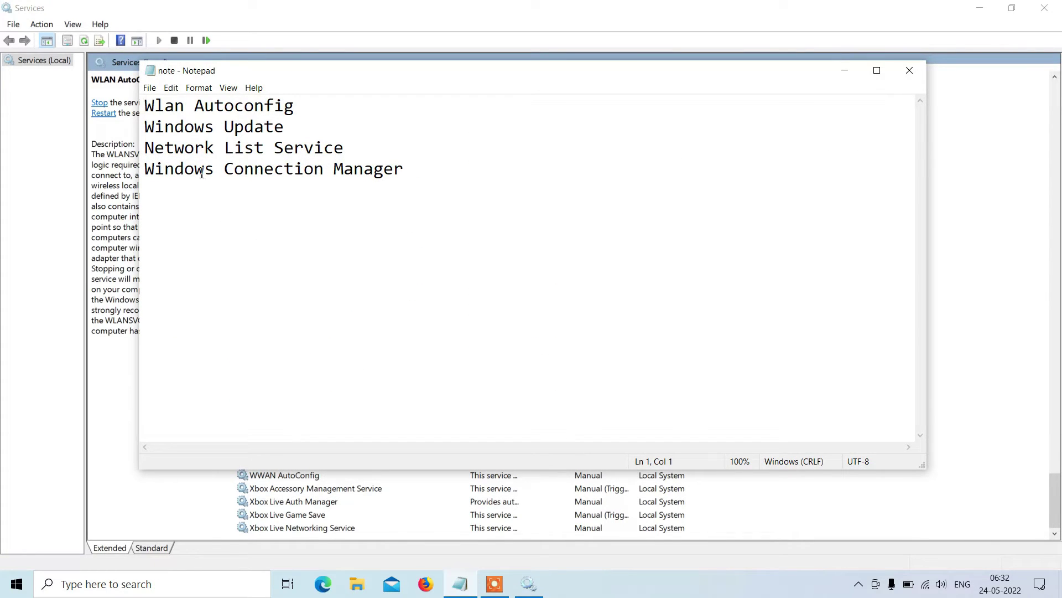
drag(146, 127, 285, 127)
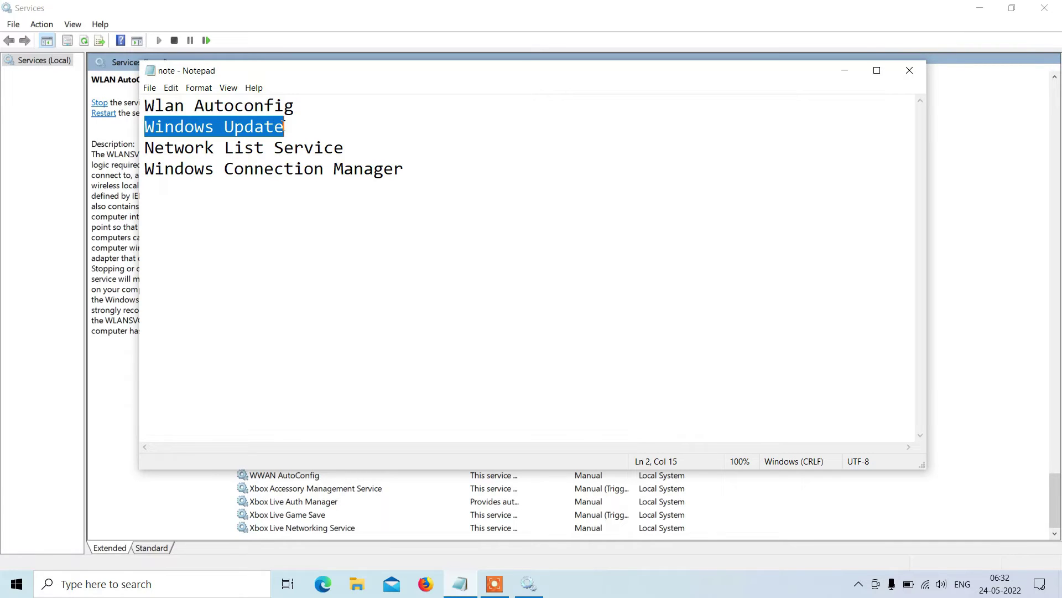
drag(147, 149, 350, 150)
drag(147, 170, 407, 177)
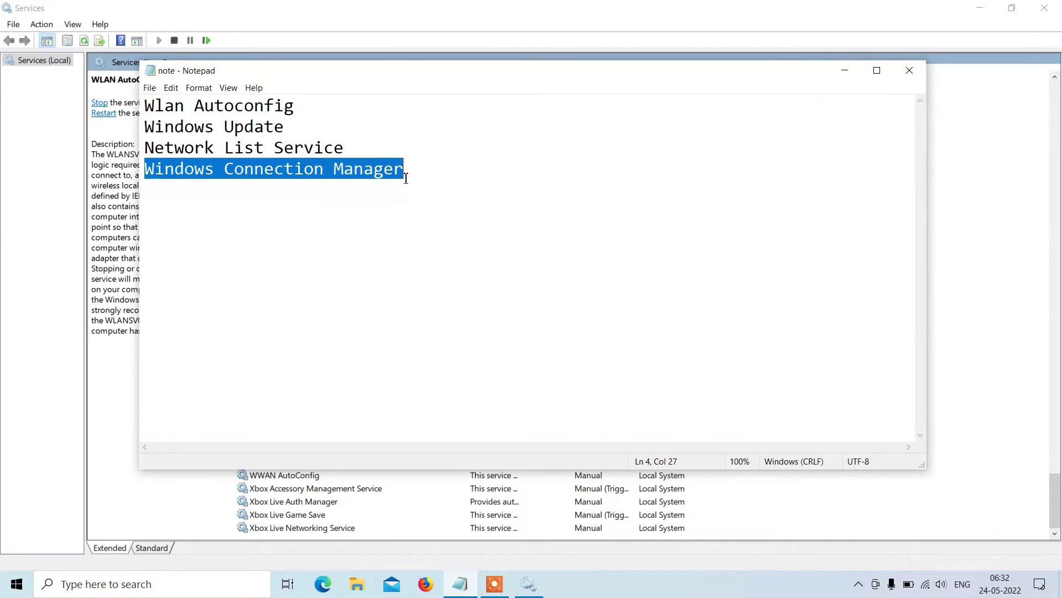
click(406, 177)
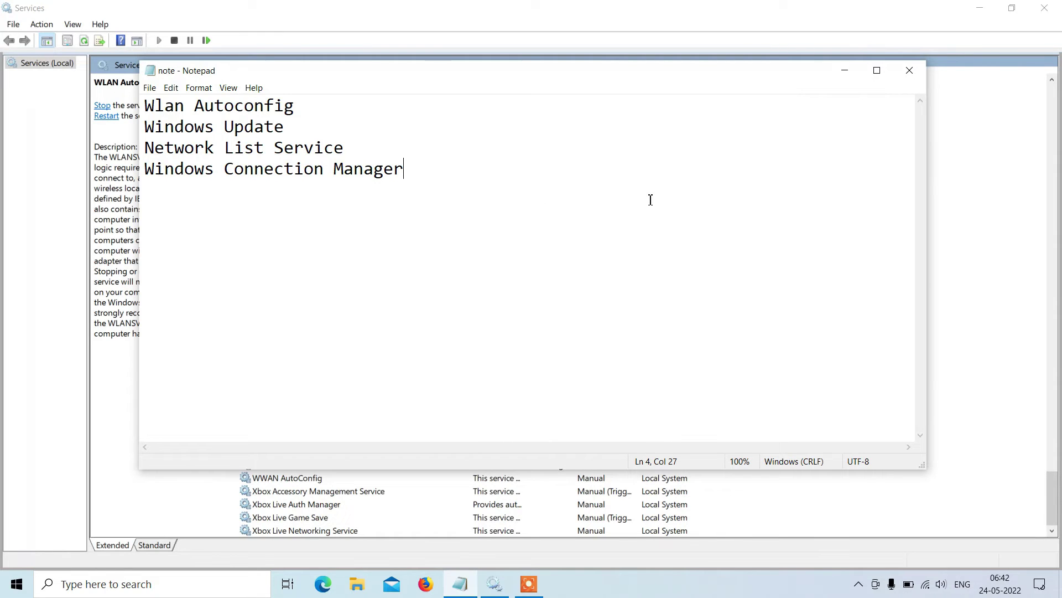
click(909, 70)
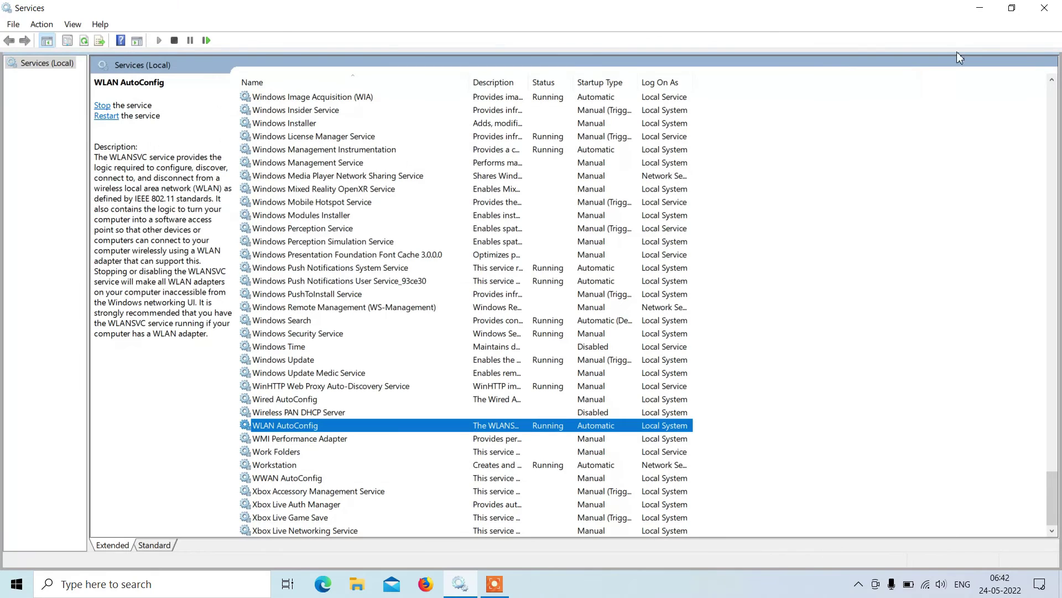
click(1044, 8)
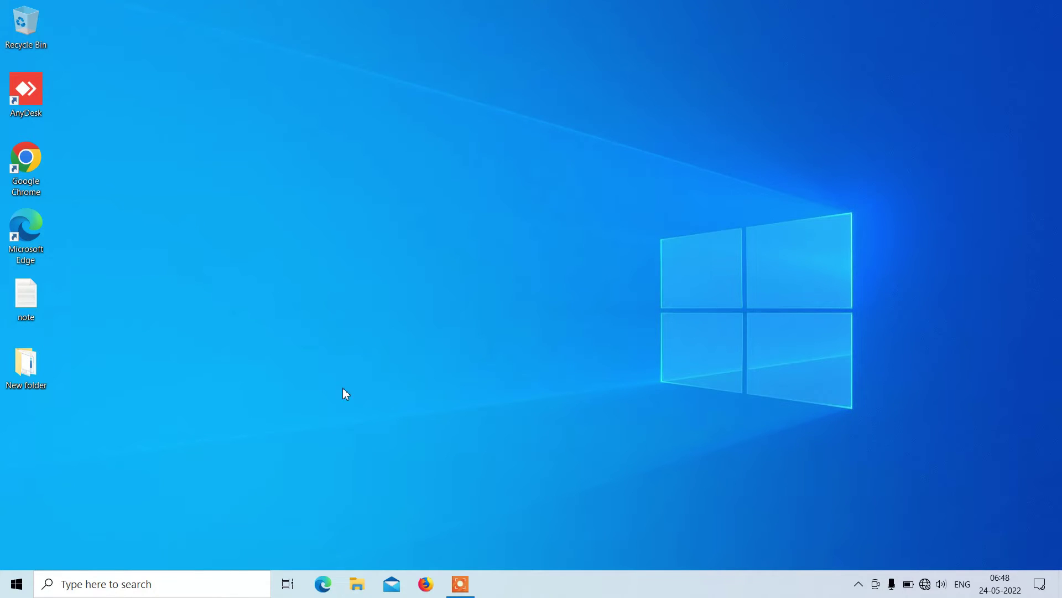
Open Settings from Start and go to the Network & Internet Status page
click(11, 588)
mouse_move(17, 523)
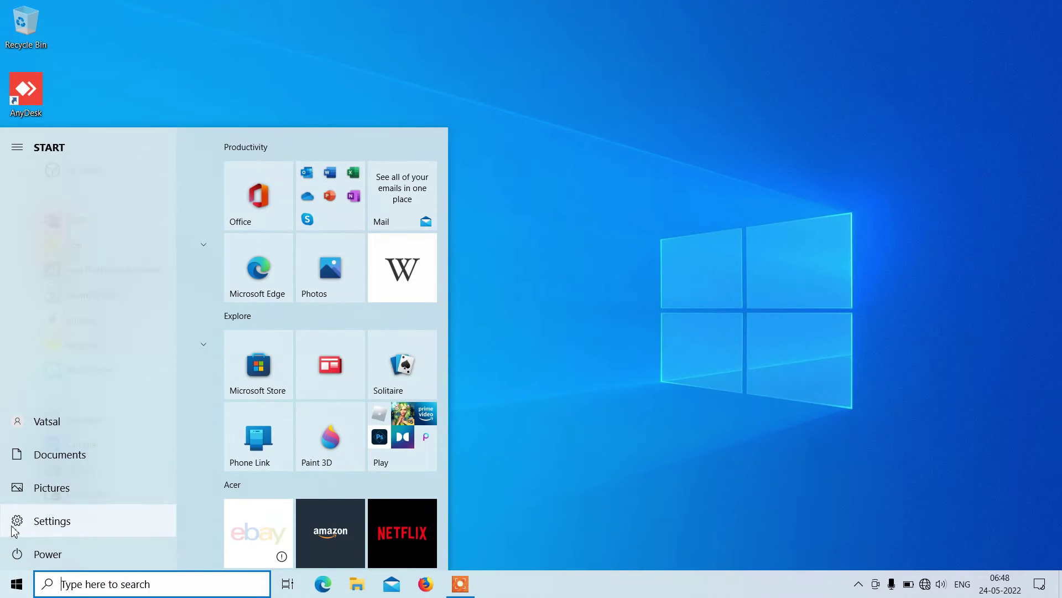
click(58, 526)
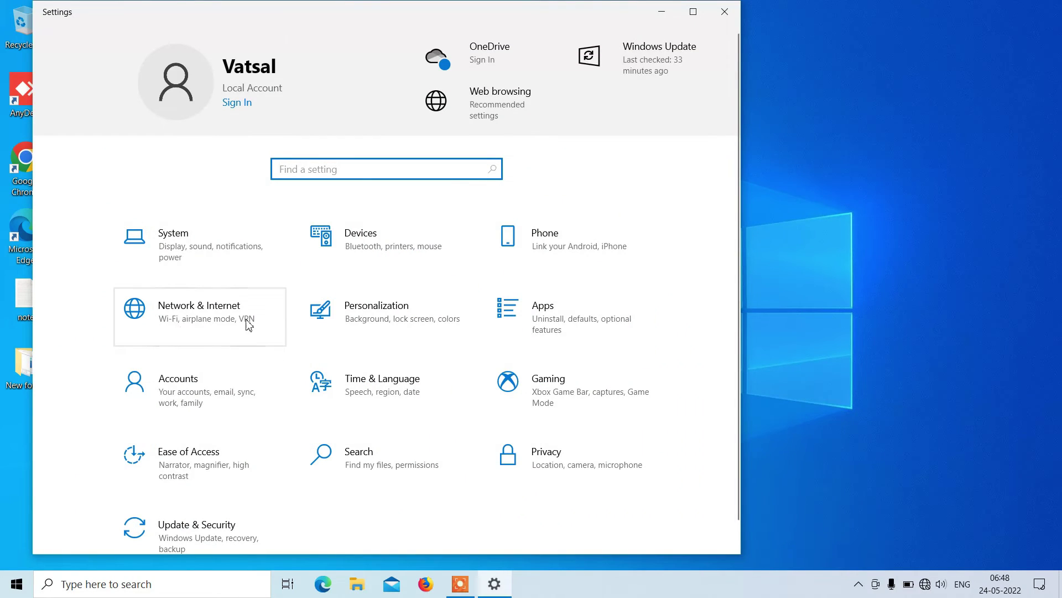
click(196, 325)
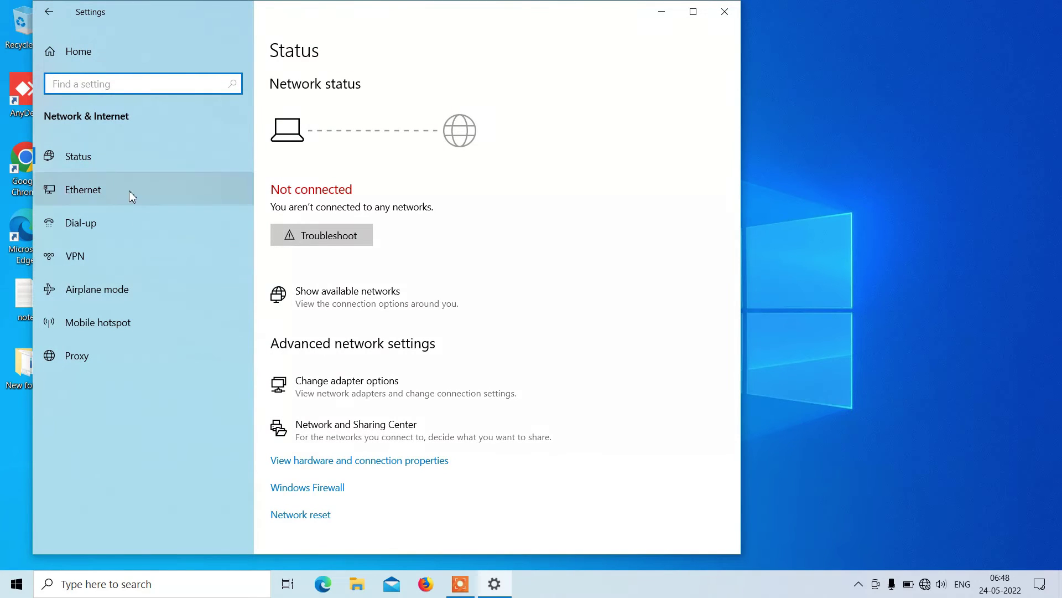
click(112, 157)
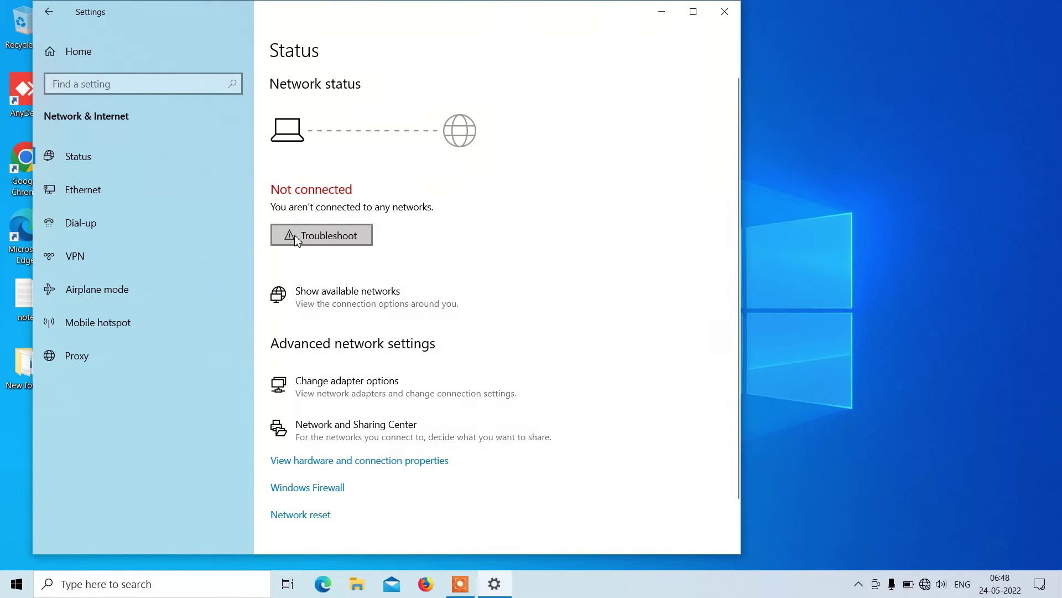
Run the Network Adapter troubleshooter on Wi-Fi and apply its repairs as administrator
click(332, 236)
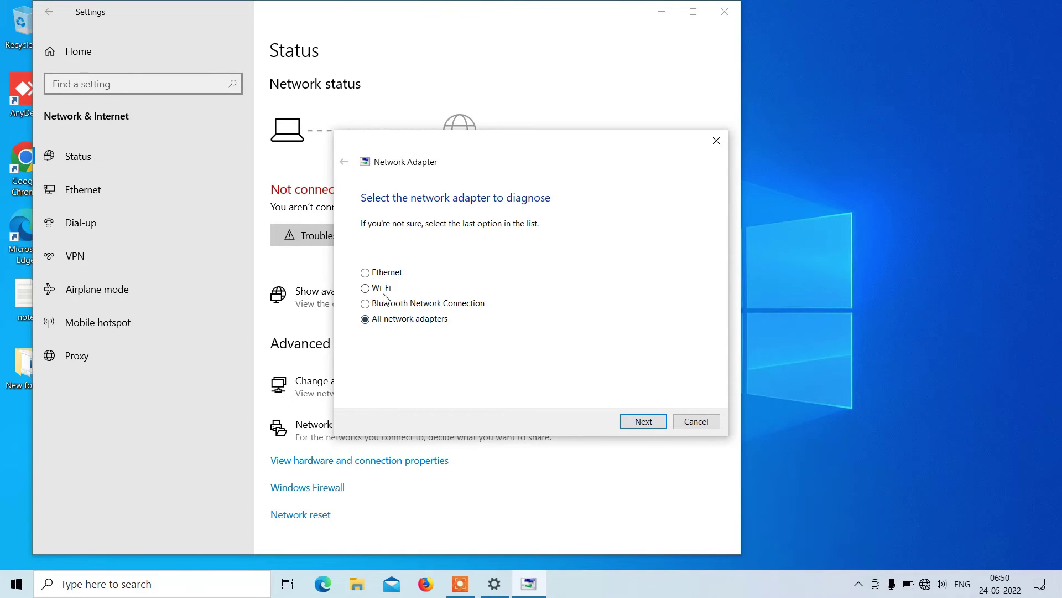
click(365, 289)
click(640, 424)
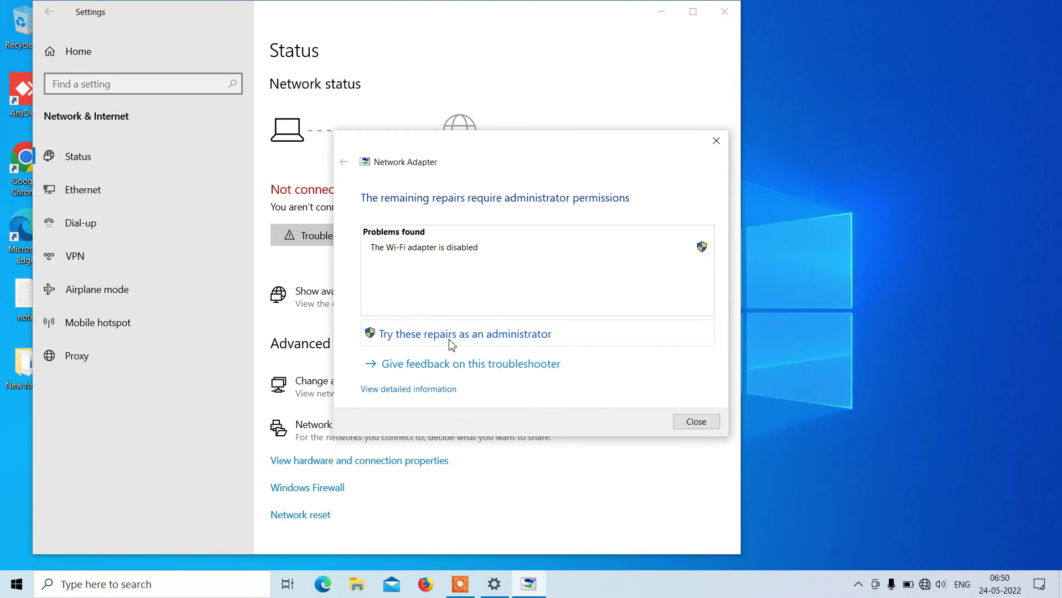
click(472, 344)
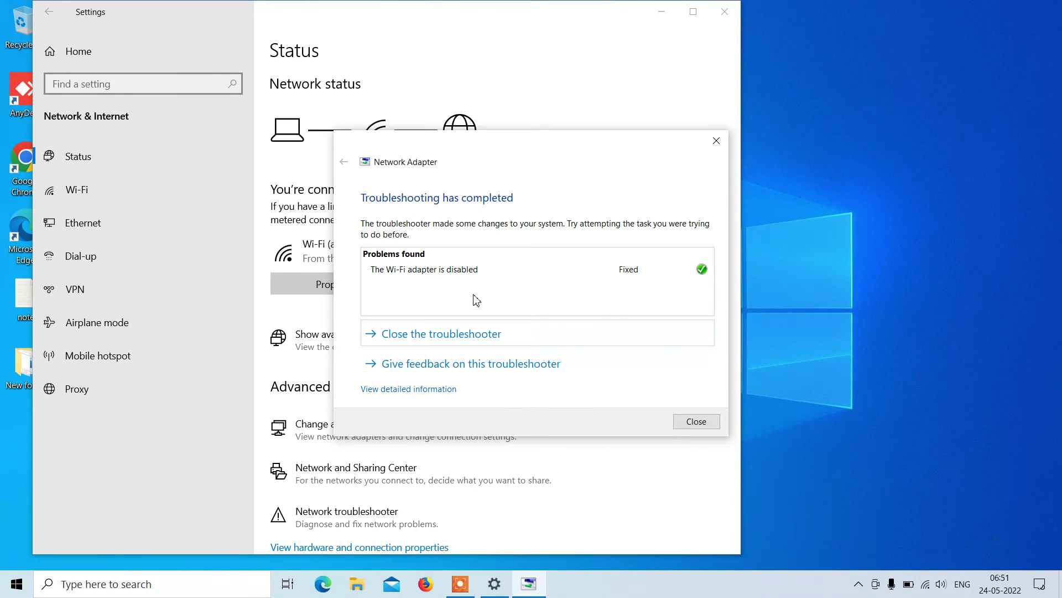
click(687, 425)
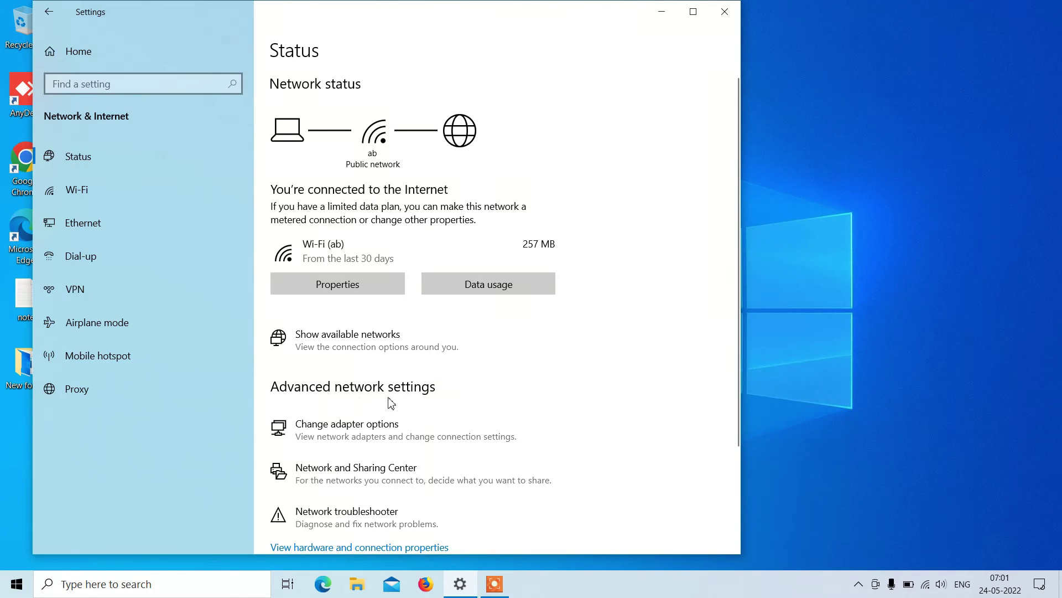
Disable and re-enable the Wi-Fi adapter in Network Connections, then close it and Settings
click(367, 438)
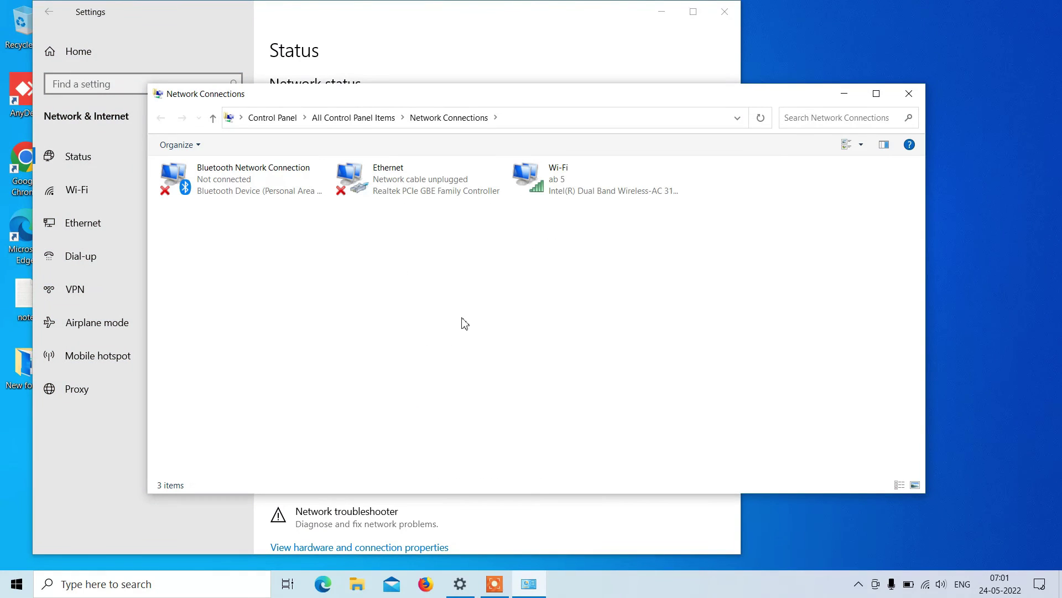
click(575, 178)
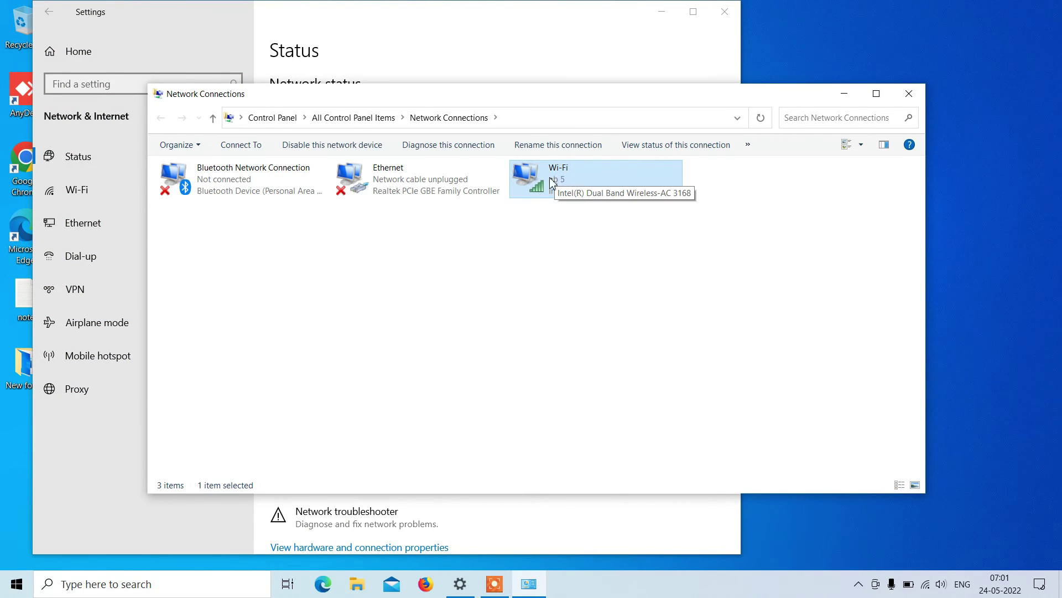
right_click(587, 179)
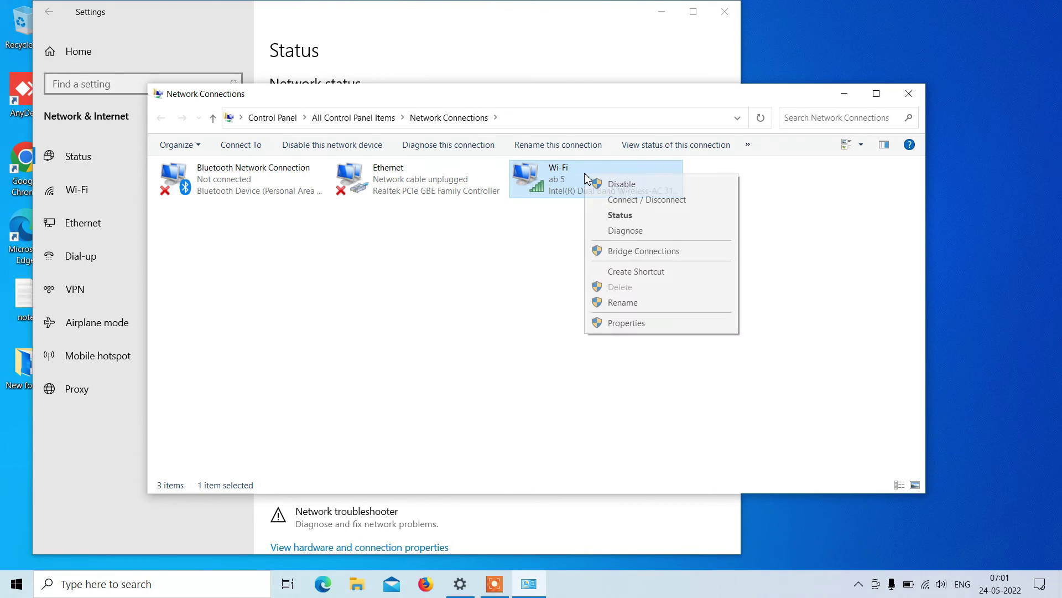
click(622, 185)
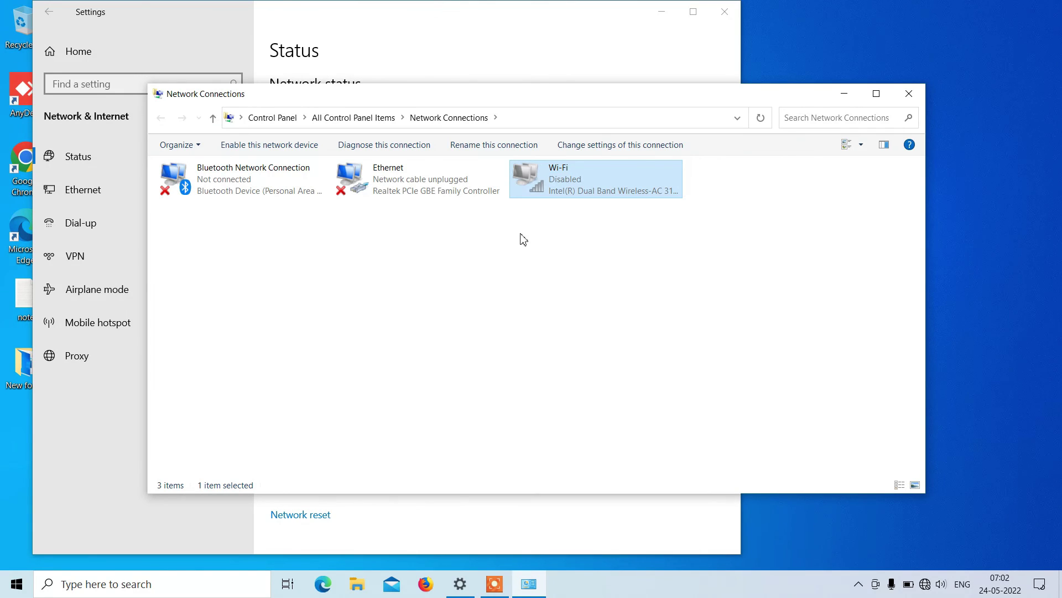
right_click(565, 180)
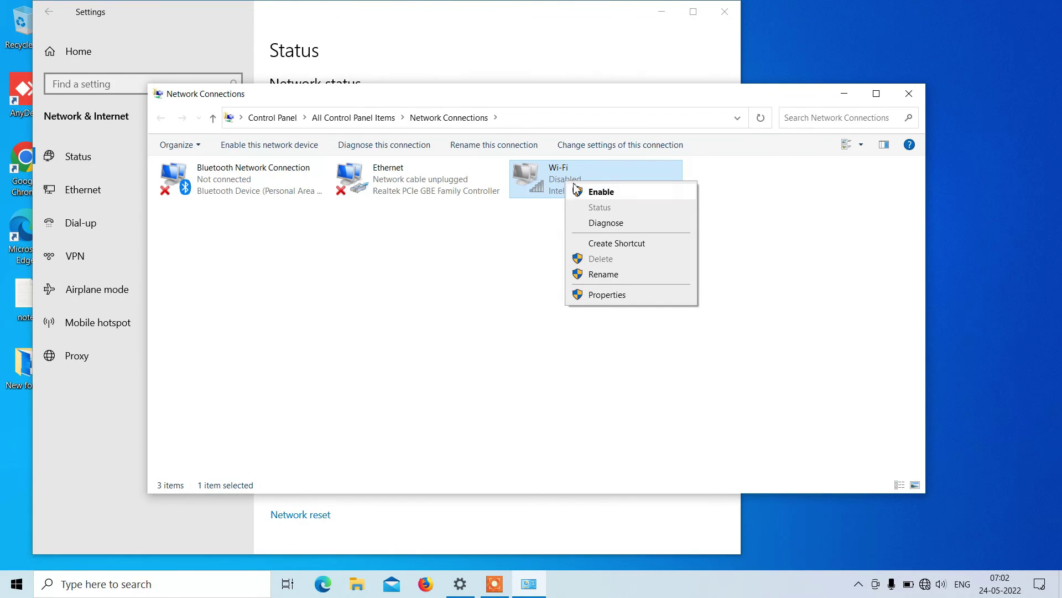
click(594, 193)
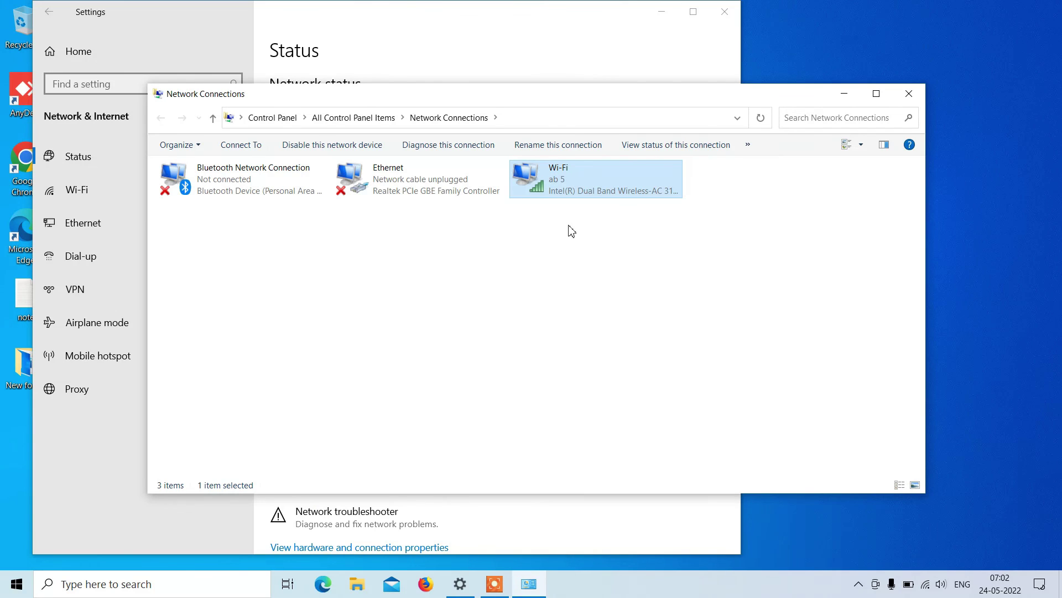
click(912, 97)
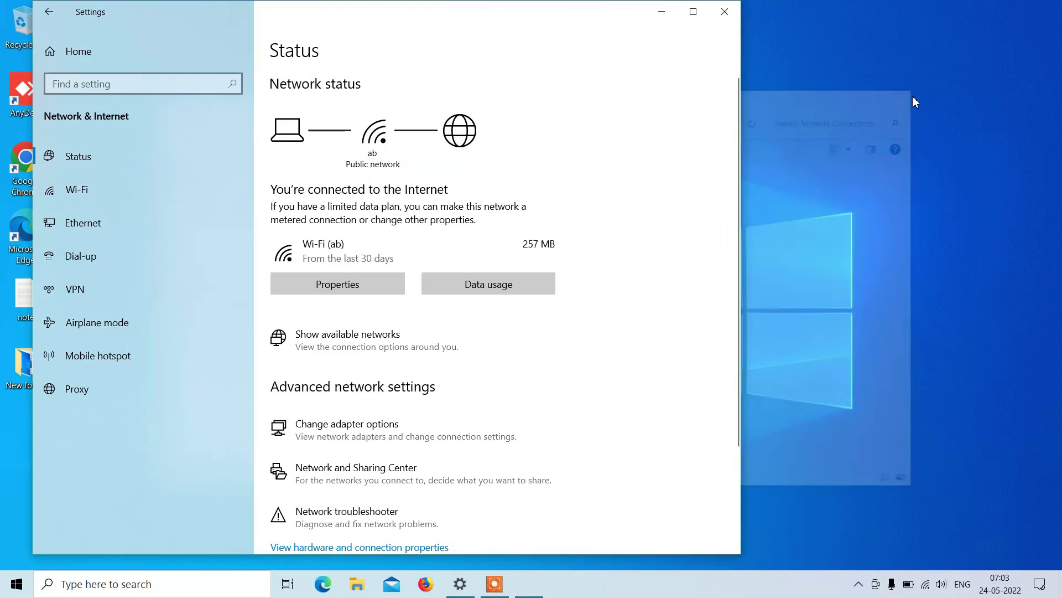
click(725, 12)
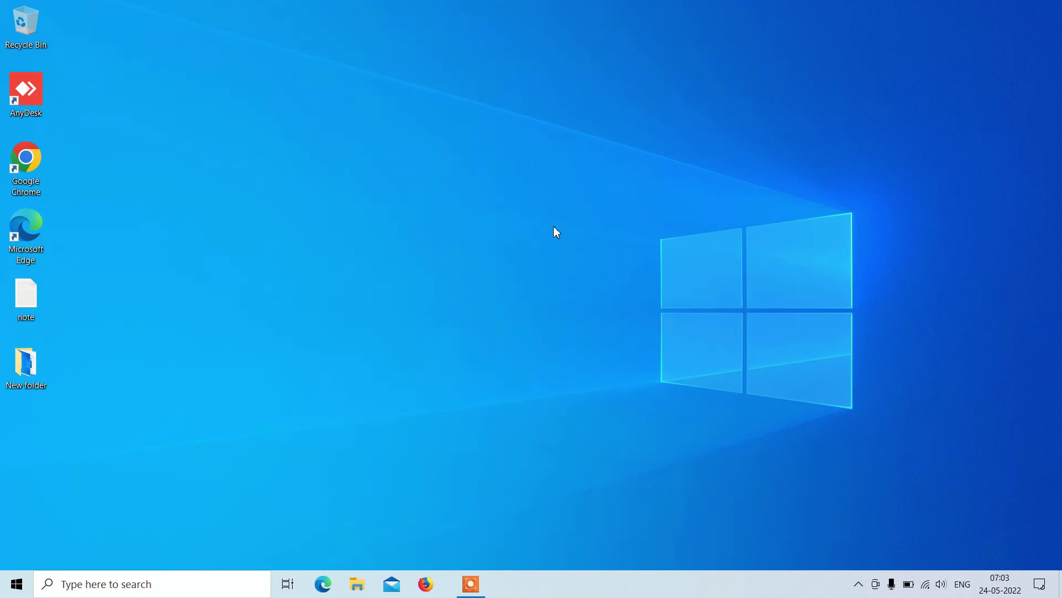